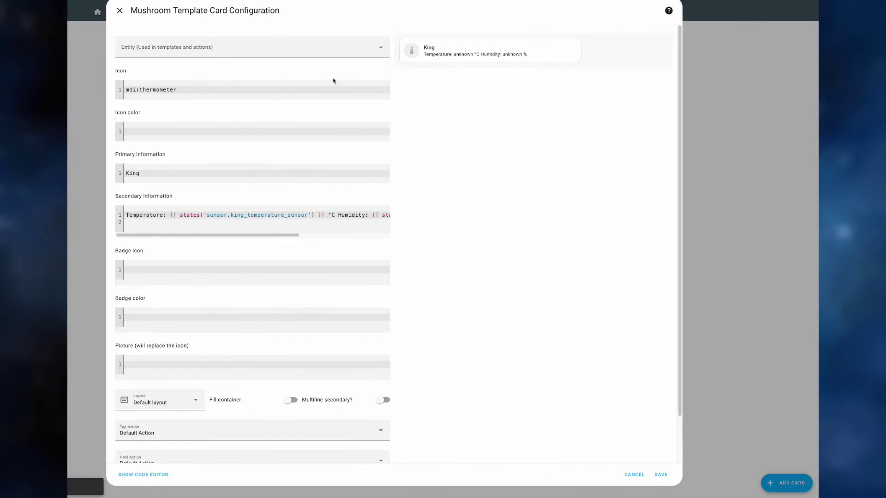
Step: Replace temperature_sensor in Secondary information with sensor.king_thsensor_t so the preview shows 22.2 °C
{"action": "left_click_drag", "start_coordinate": [250, 215], "coordinate": [313, 215]}
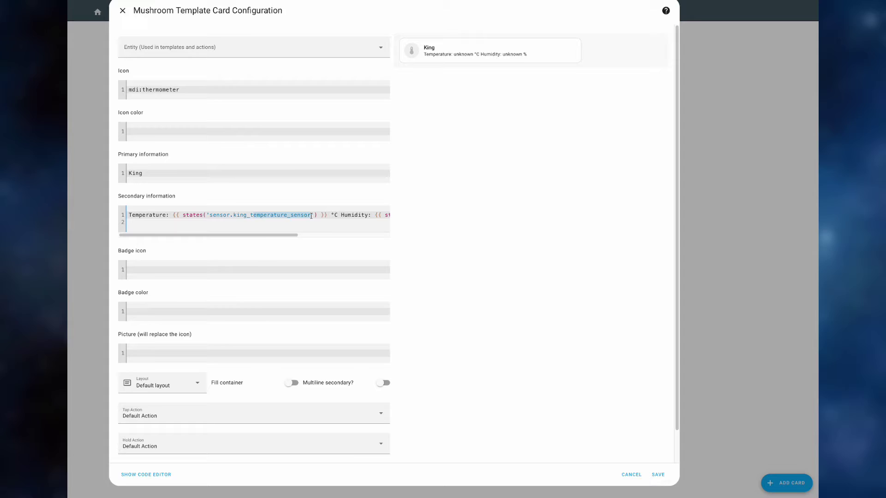
{"action": "type", "text": "th"}
{"action": "left_click", "coordinate": [320, 239]}
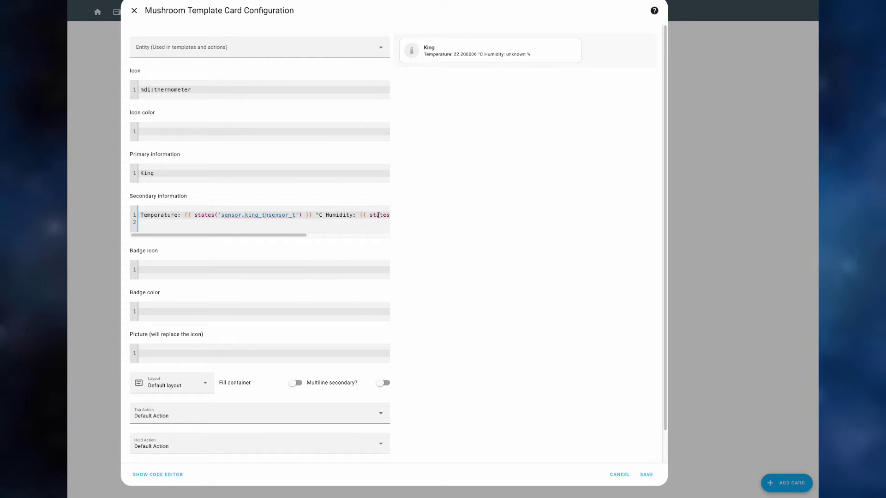
{"action": "scroll", "coordinate": [379, 214], "scroll_direction": "right", "scroll_amount": 3}
Step: Start replacing humidity_sensor with the King humidity entity by typing 'th'
{"action": "left_click", "coordinate": [318, 214]}
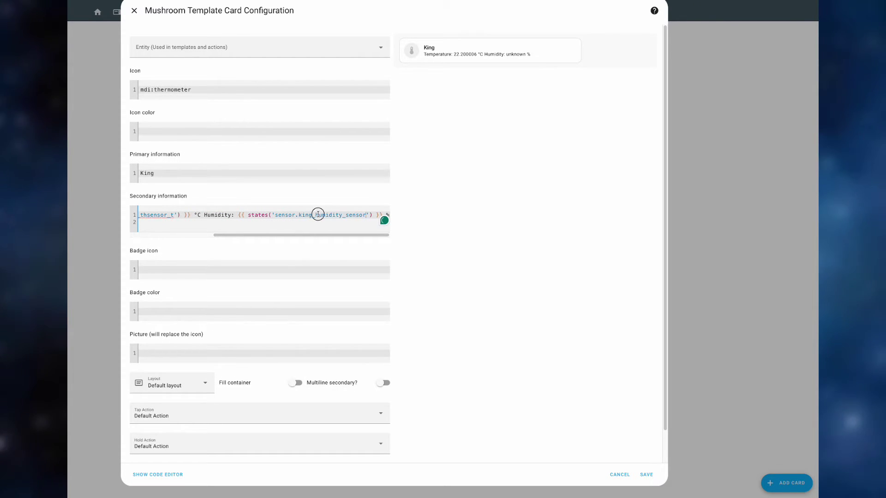
{"action": "left_click_drag", "start_coordinate": [317, 215], "coordinate": [366, 215]}
{"action": "type", "text": "th"}
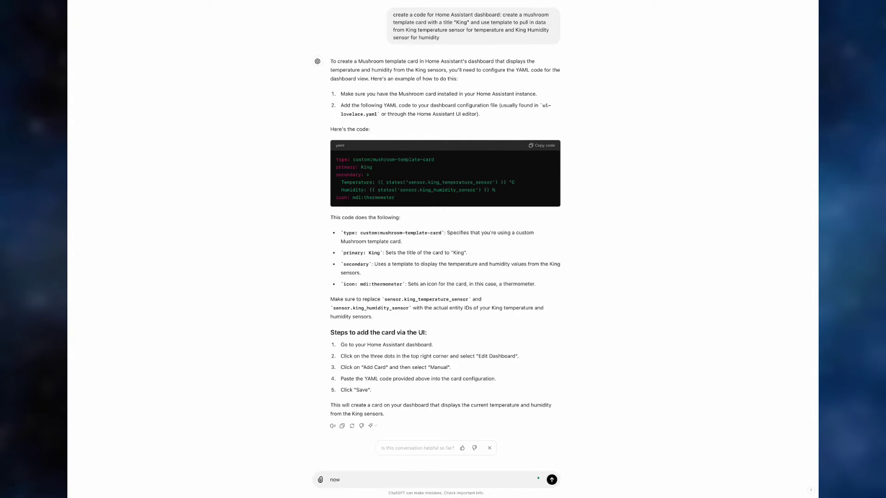
Step: Ask ChatGPT: 'now round the values for those sensors to 1'
{"action": "type", "text": "und the value"}
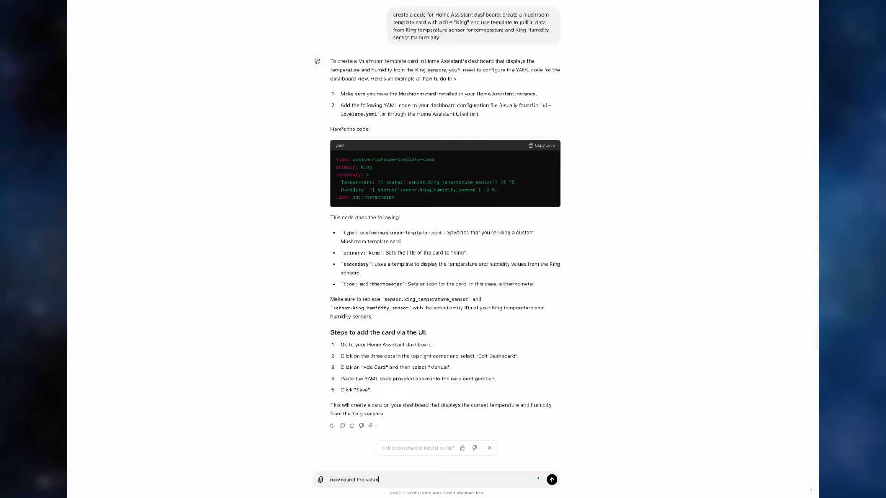
{"action": "type", "text": "s for those sensors to 1"}
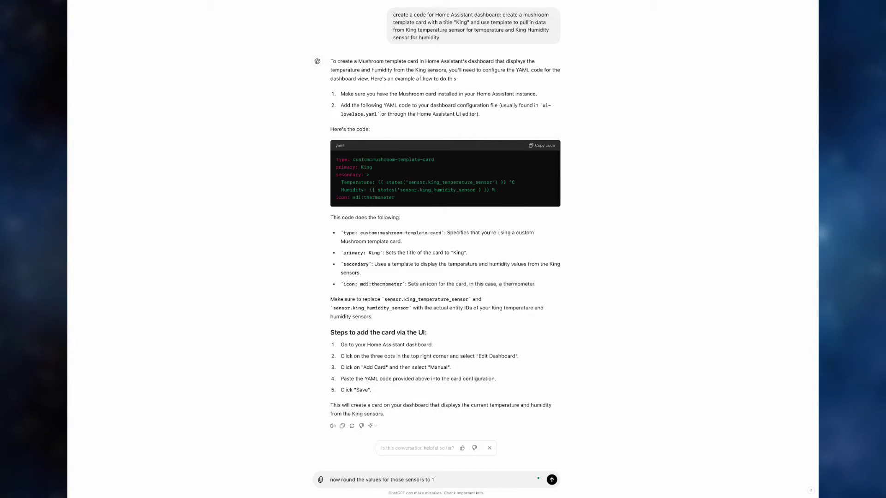
{"action": "key", "text": "Return"}
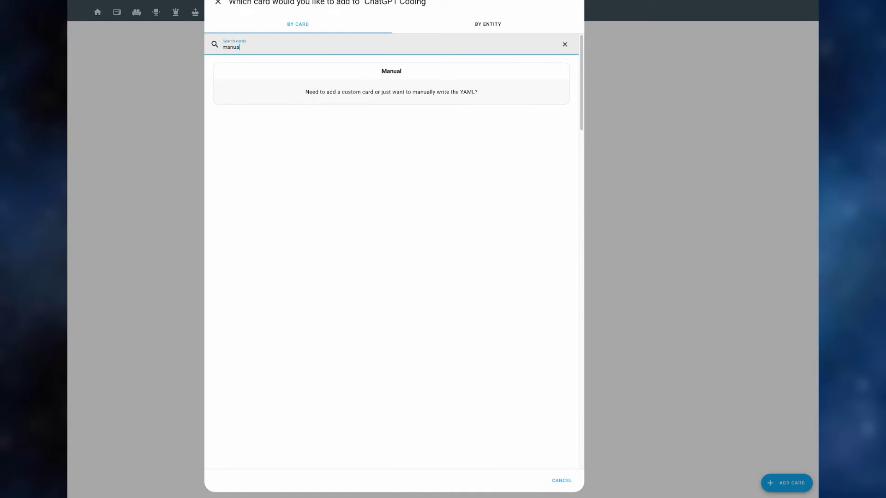
Step: Create a Manual card and replace its YAML with the Mushroom template card code
{"action": "left_click", "coordinate": [364, 84]}
{"action": "key", "text": "ctrl+a"}
{"action": "key", "text": "ctrl+v"}
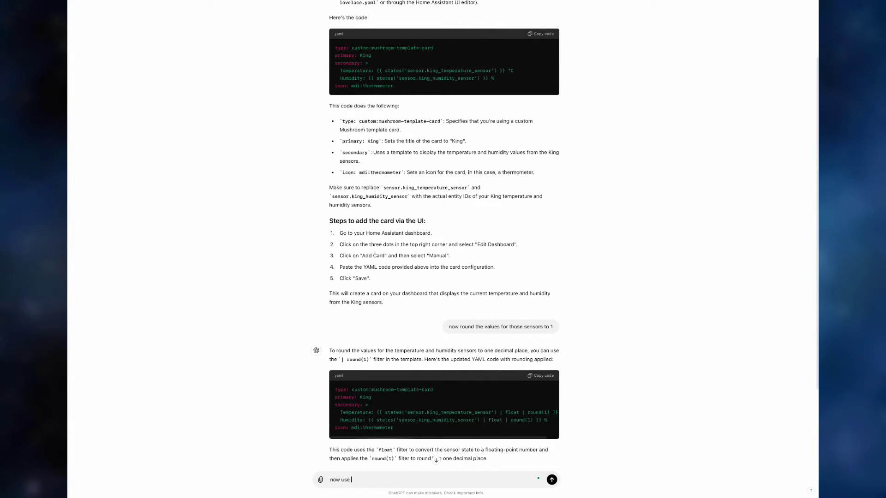
Step: Ask ChatGPT to use sensor.king_thsensor_t for temperature and sensor.king_thsensor_h for humidity
{"action": "type", "text": "use sensor.king_thsensor_t"}
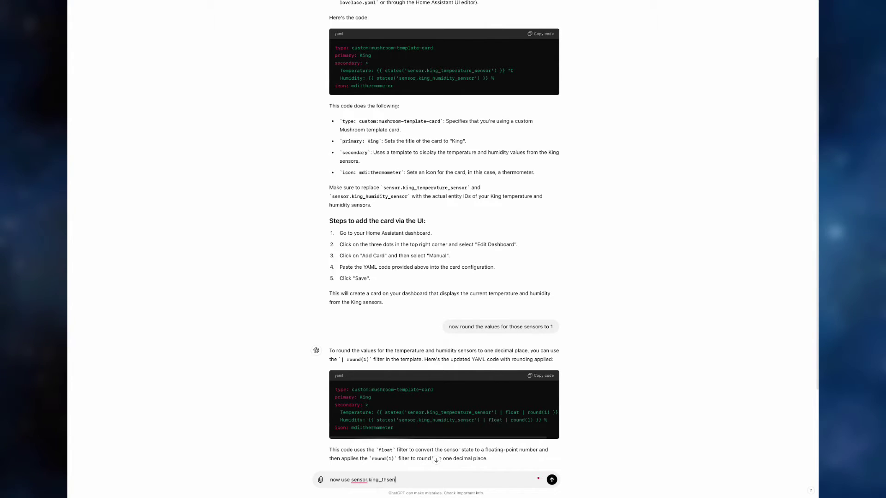
{"action": "type", "text": " for temperature and"}
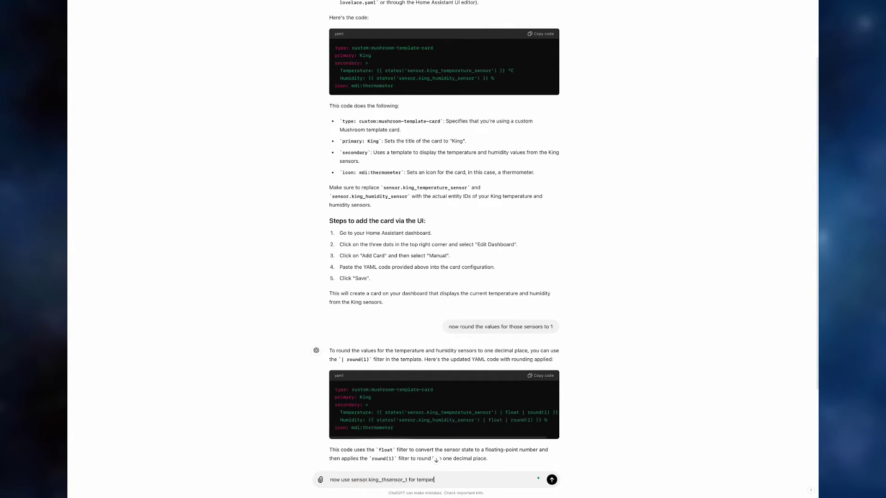
{"action": "type", "text": " sensor."}
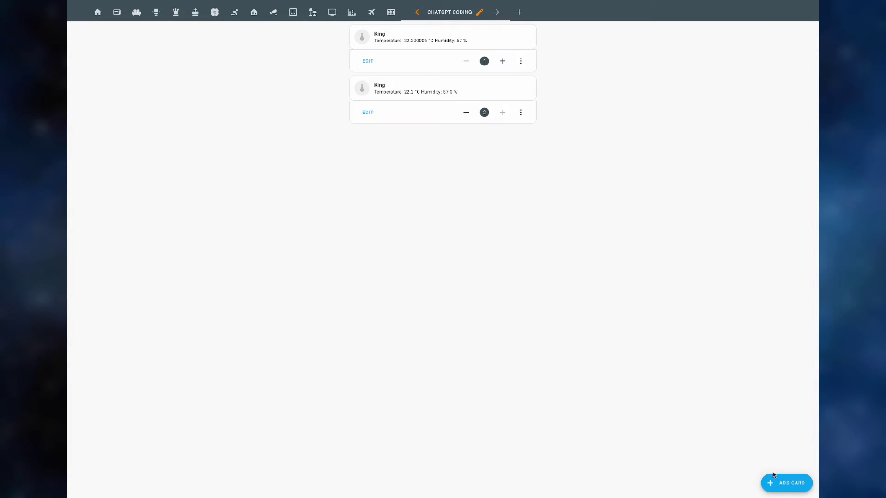
Step: Add a new Manual card containing the updated King Mushroom template YAML
{"action": "left_click", "coordinate": [787, 483]}
{"action": "type", "text": "nab"}
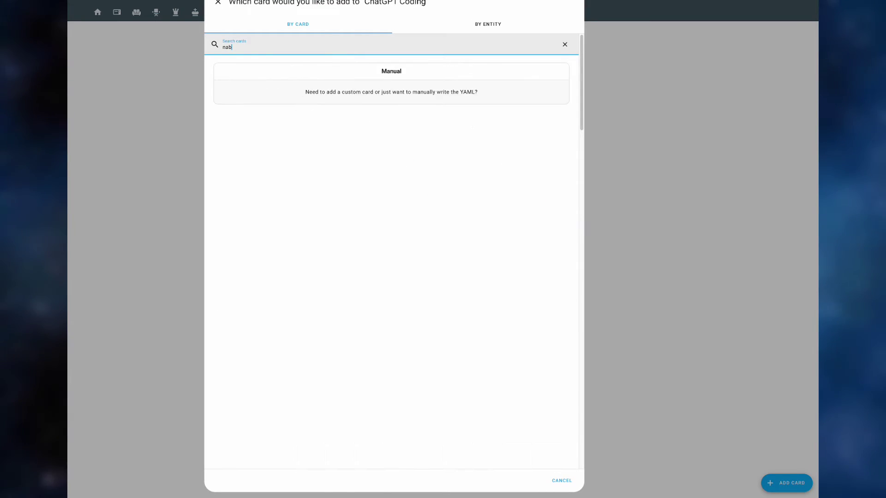
{"action": "left_click", "coordinate": [313, 73]}
{"action": "key", "text": "ctrl+a"}
{"action": "key", "text": "ctrl+v"}
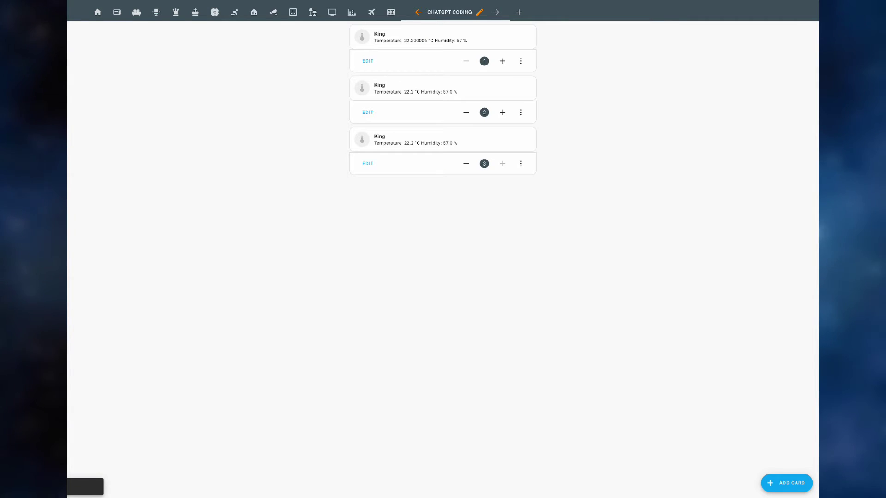
Step: Ask ChatGPT to swap the Mushroom template card for a Mushroom title card, then copy its YAML
{"action": "left_click", "coordinate": [657, 37]}
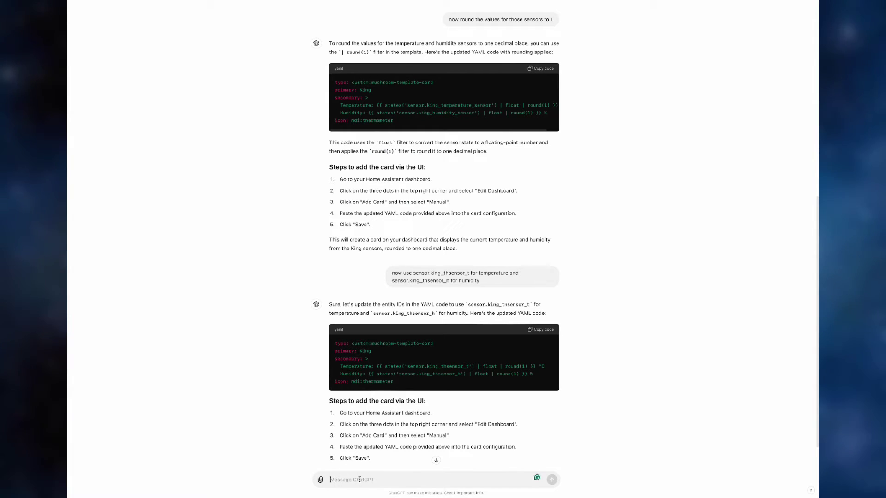
{"action": "type", "text": "now replace mushro"}
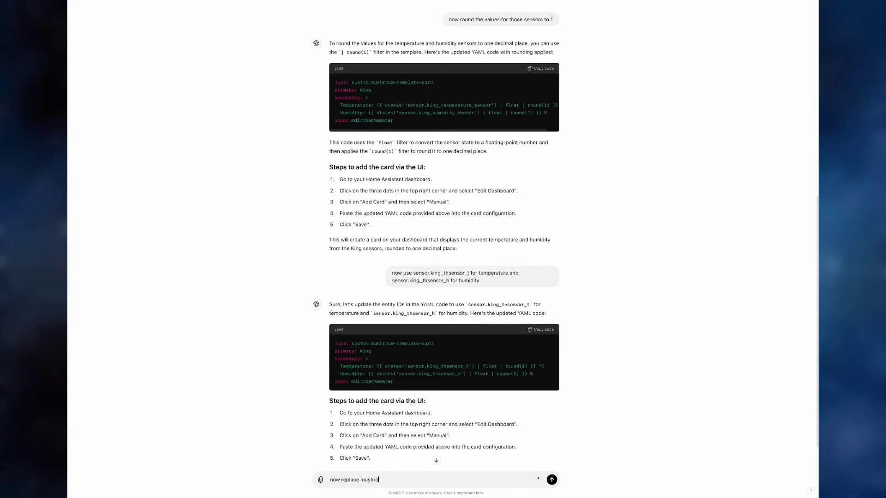
{"action": "type", "text": "om template card with mushr"}
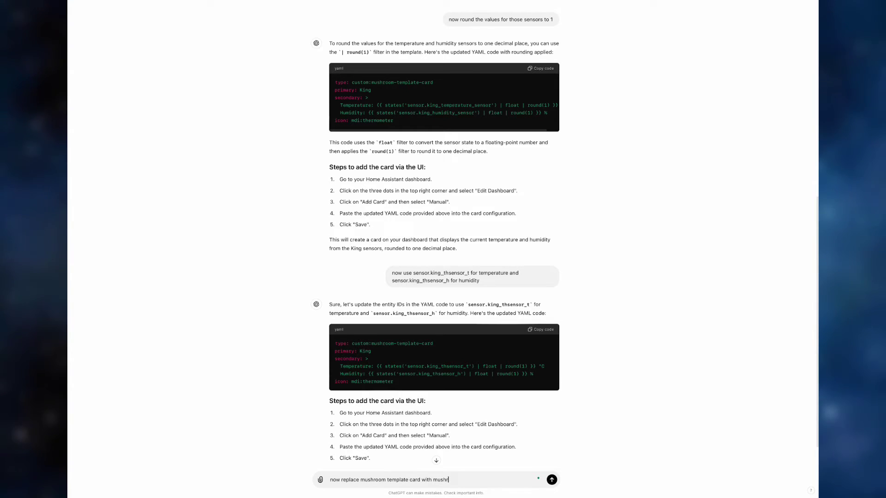
{"action": "type", "text": "oom title card"}
{"action": "key", "text": "Return"}
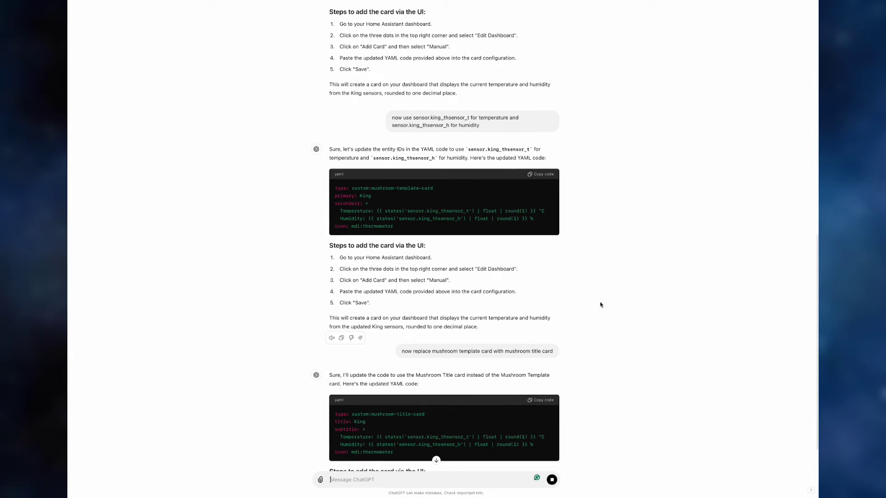
{"action": "left_click", "coordinate": [544, 330]}
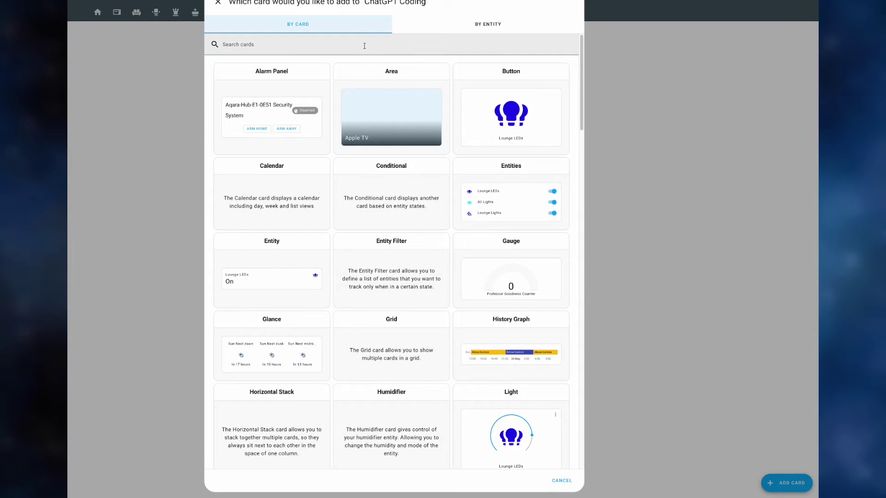
Step: Add a Manual card holding the King Mushroom title card YAML
{"action": "type", "text": "ma"}
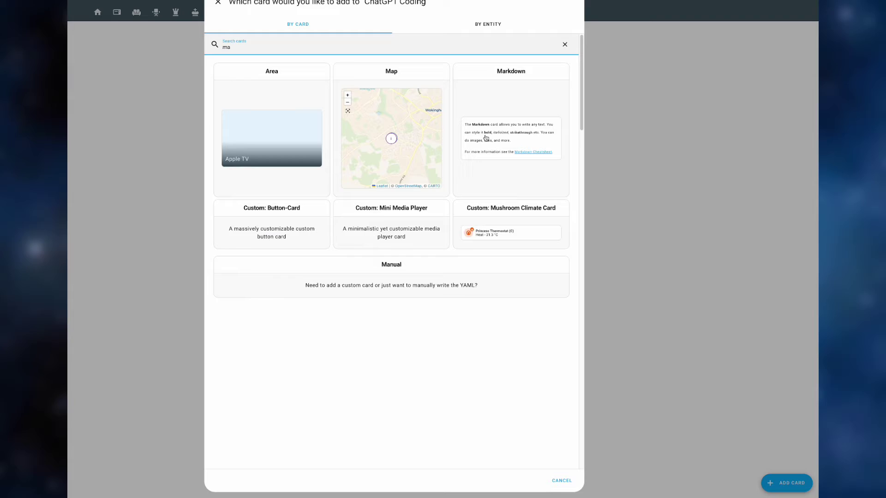
{"action": "left_click", "coordinate": [389, 283]}
{"action": "key", "text": "ctrl+v"}
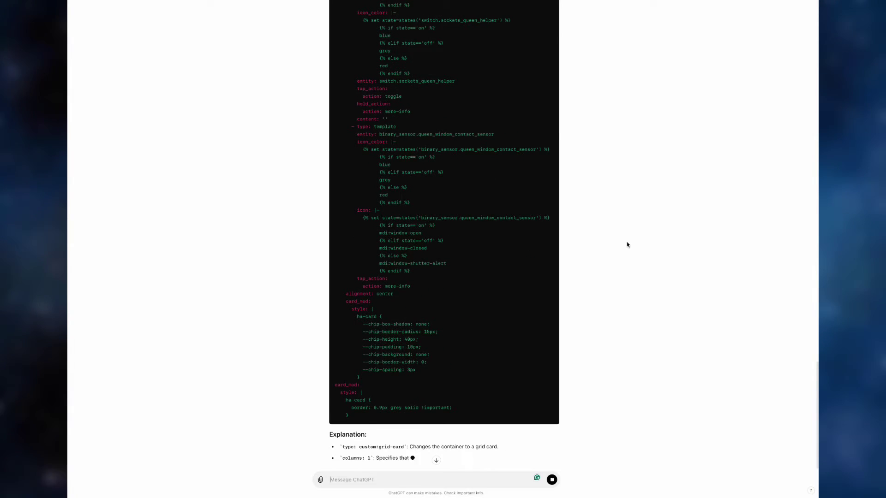
Step: Scroll up through ChatGPT's custom:grid-card YAML answer
{"action": "scroll", "coordinate": [627, 245], "scroll_direction": "up", "scroll_amount": 10}
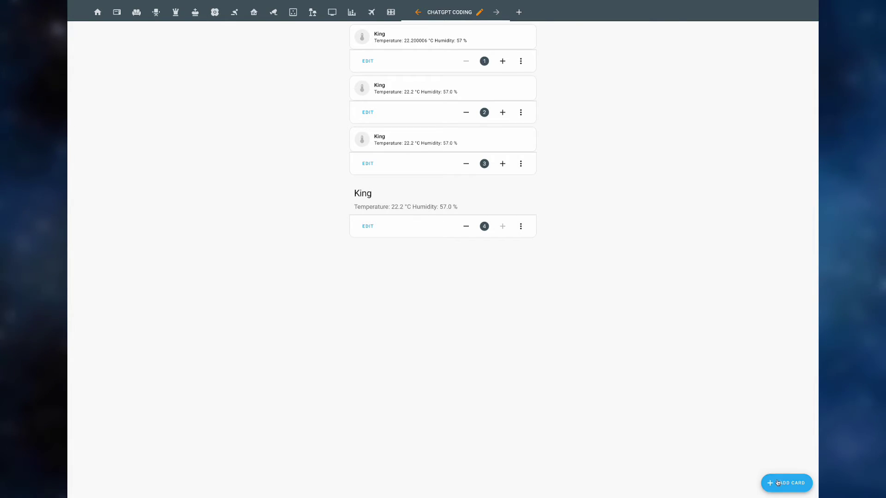
Step: Paste the grid card YAML into a new Manual card
{"action": "left_click", "coordinate": [777, 483]}
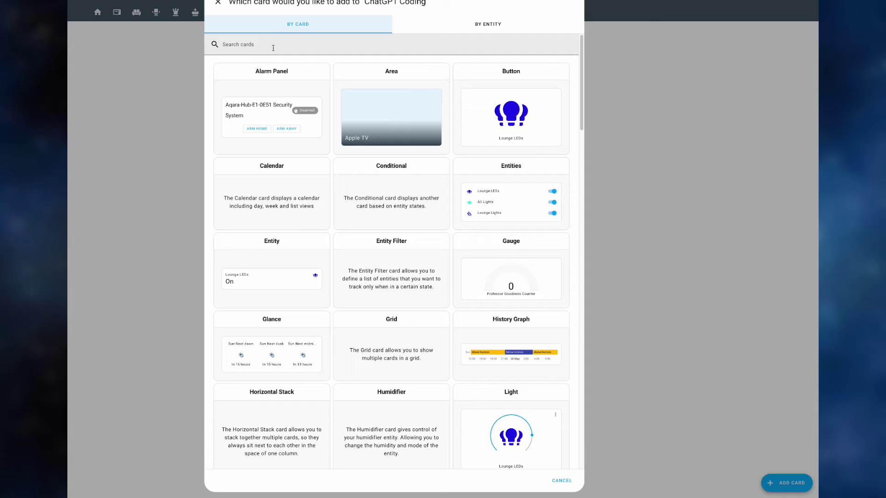
{"action": "type", "text": "man"}
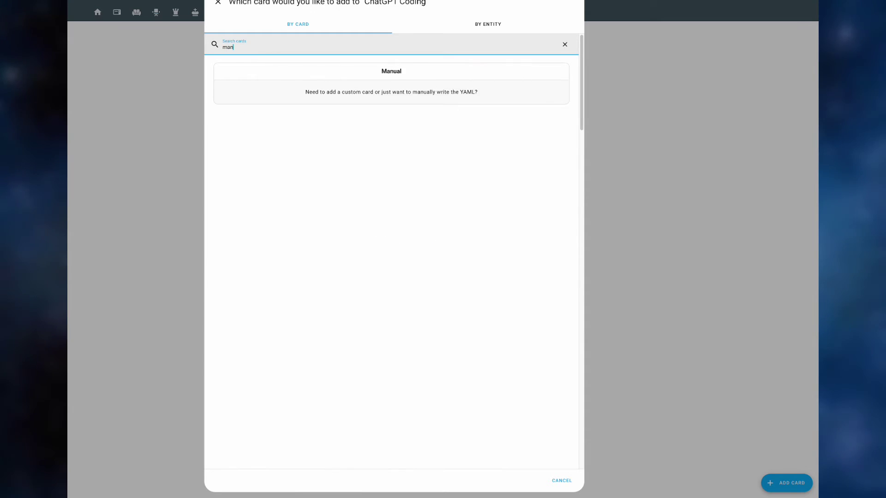
{"action": "left_click", "coordinate": [340, 89]}
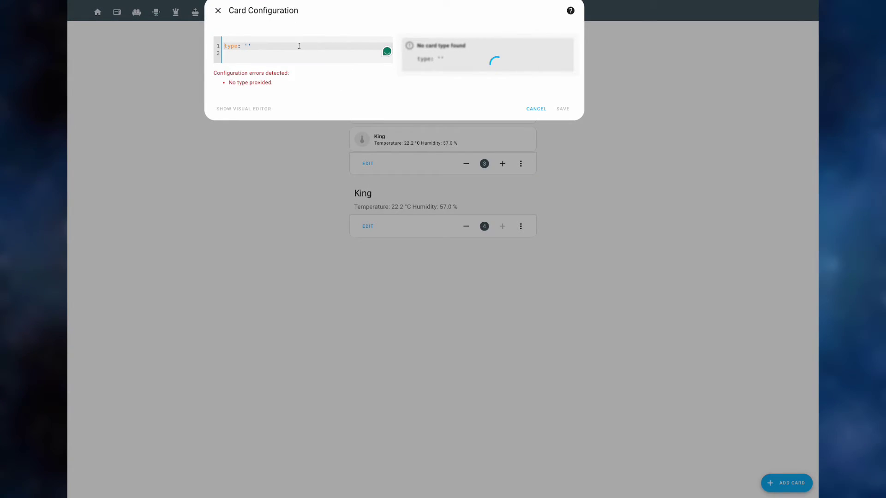
{"action": "key", "text": "ctrl+a"}
{"action": "key", "text": "ctrl+v"}
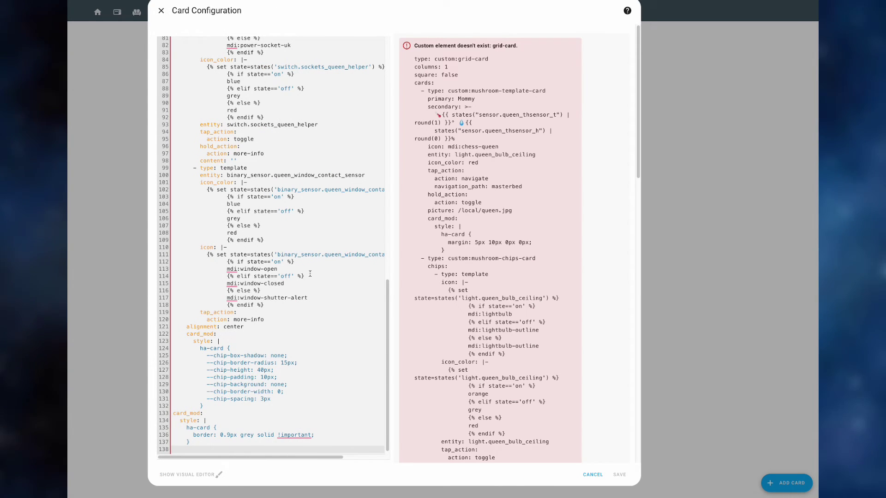
Step: Change the card type from custom:grid-card to grid and save; request a phone temperature notification automation
{"action": "scroll", "coordinate": [388, 299], "scroll_direction": "up", "scroll_amount": 12}
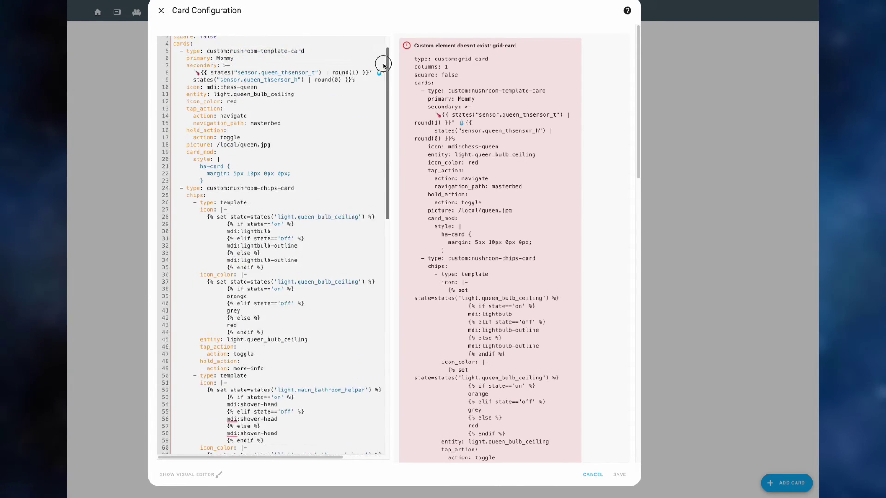
{"action": "left_click_drag", "start_coordinate": [193, 46], "coordinate": [247, 46]}
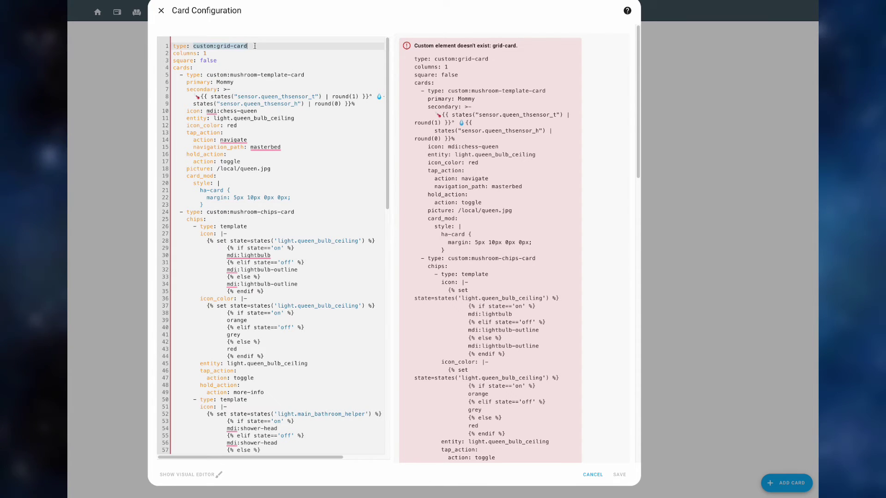
{"action": "type", "text": "grid"}
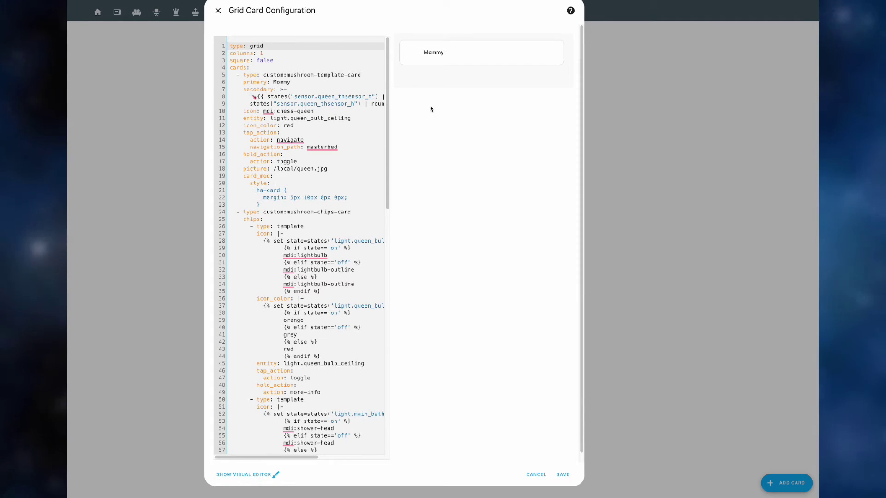
{"action": "left_click", "coordinate": [563, 475]}
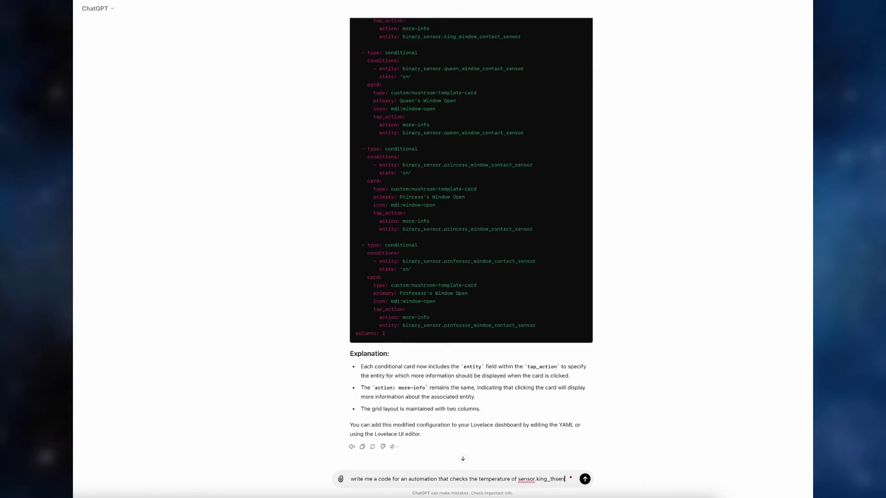
{"action": "type", "text": "sor and send a notification to my phone"}
{"action": "key", "text": "Return"}
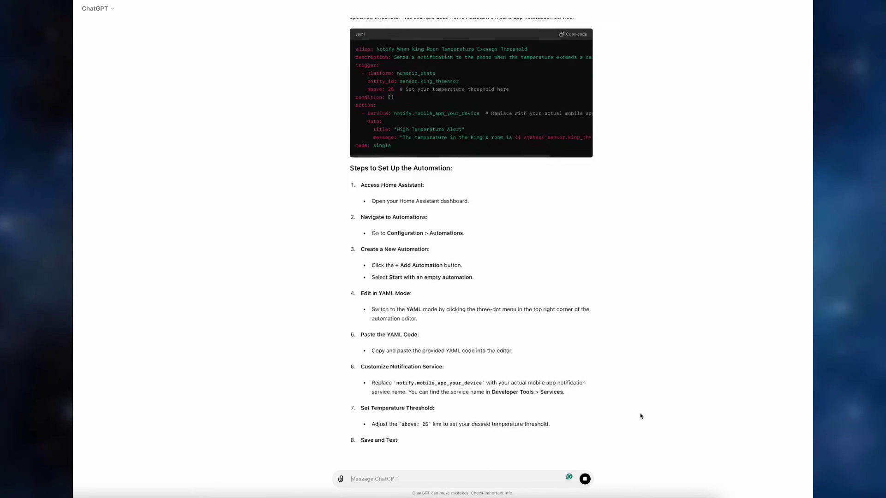
Step: Switch the ChatGPT Notify automation to Edit in YAML view
{"action": "scroll", "coordinate": [639, 401], "scroll_direction": "up", "scroll_amount": 5}
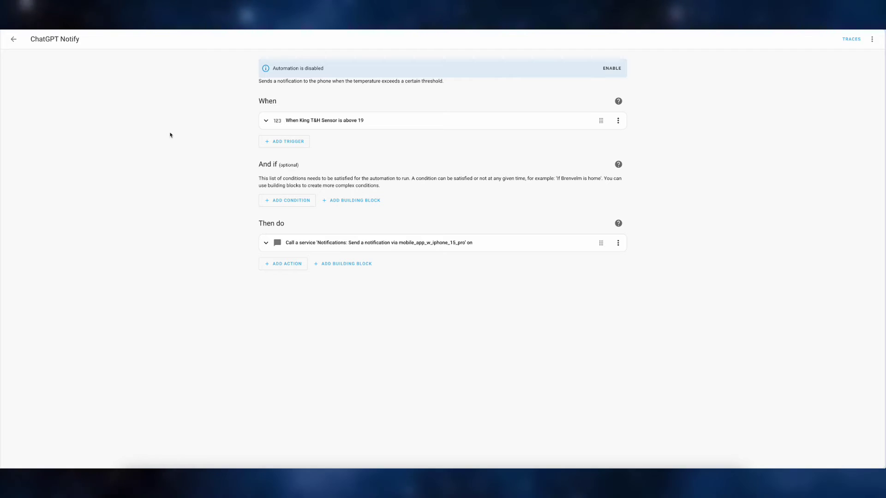
{"action": "left_click", "coordinate": [878, 45]}
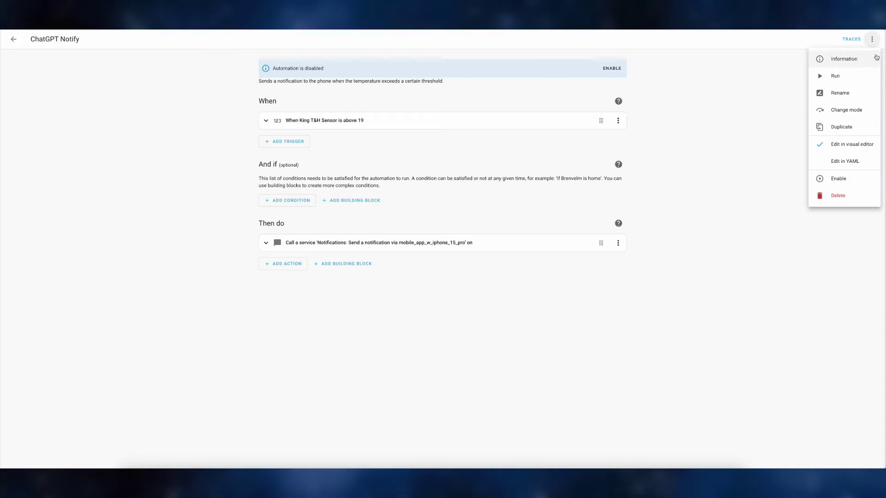
{"action": "left_click", "coordinate": [853, 159]}
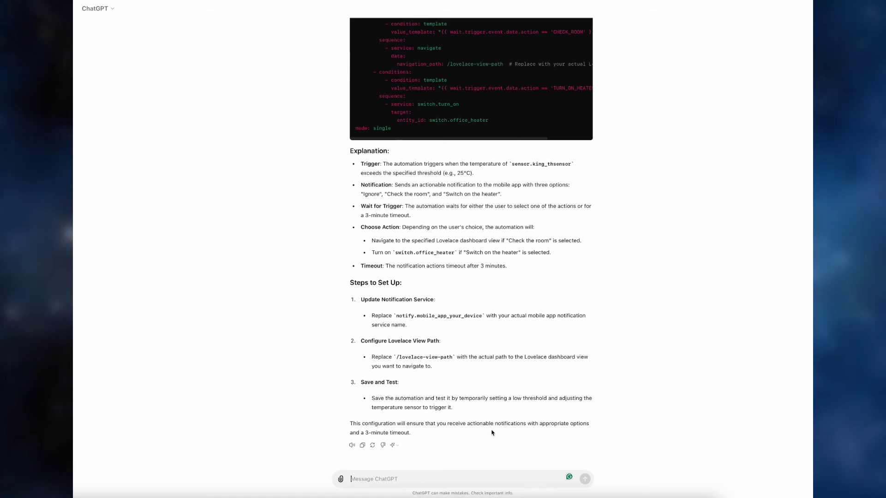
Step: Ask ChatGPT for a switch.ps5 power-below-10 automation, then set its first YAML media player to media_player.lg_65
{"action": "type", "text": "now c"}
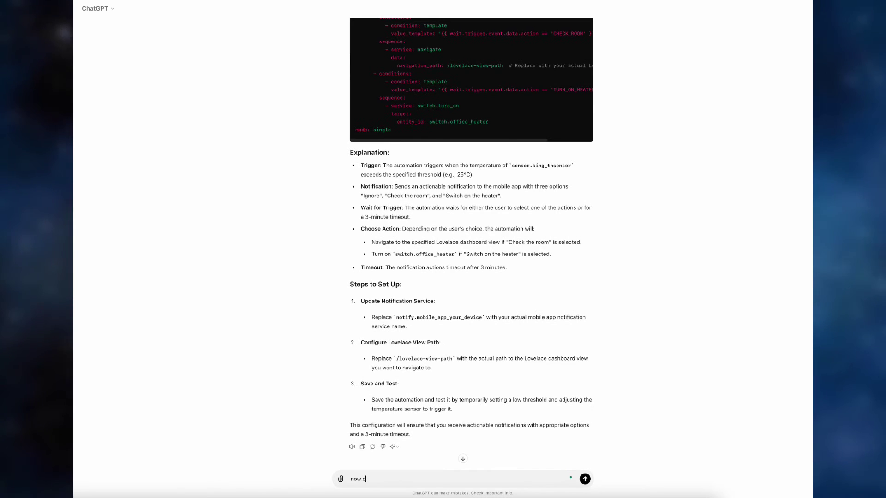
{"action": "type", "text": "reate an automation that"}
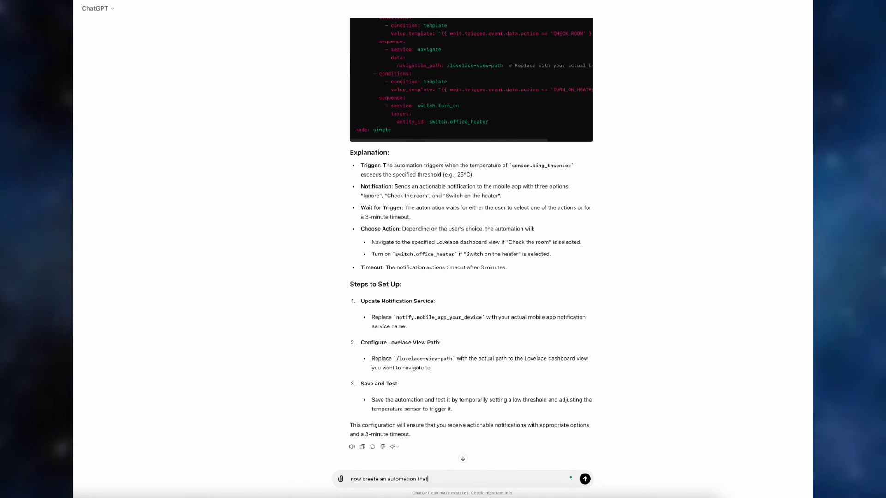
{"action": "type", "text": " triggers when"}
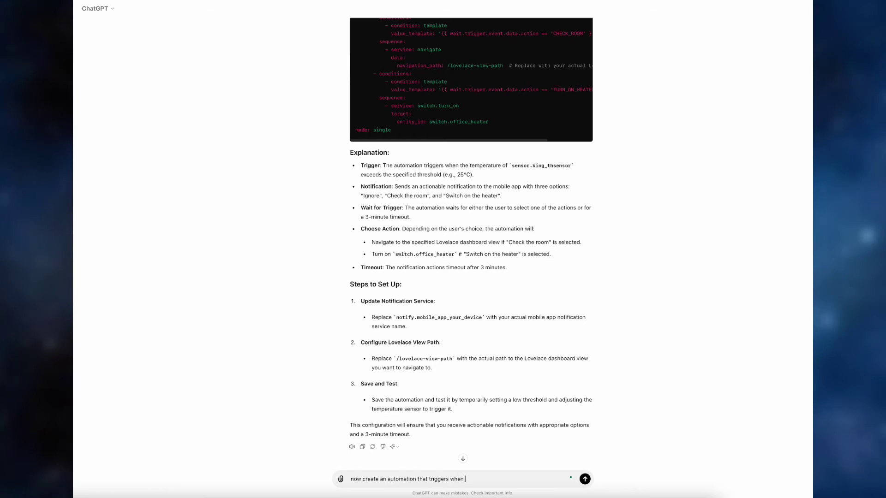
{"action": "type", "text": " switch.ps5"}
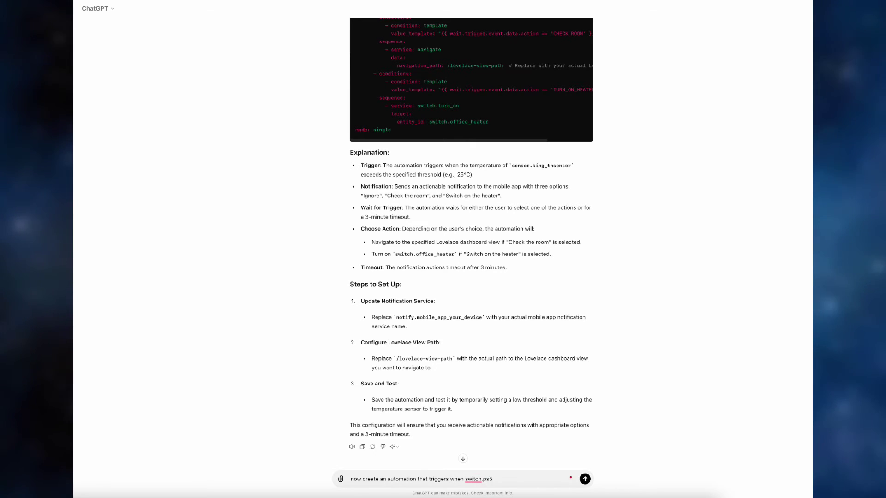
{"action": "type", "text": " current power goes below 10."}
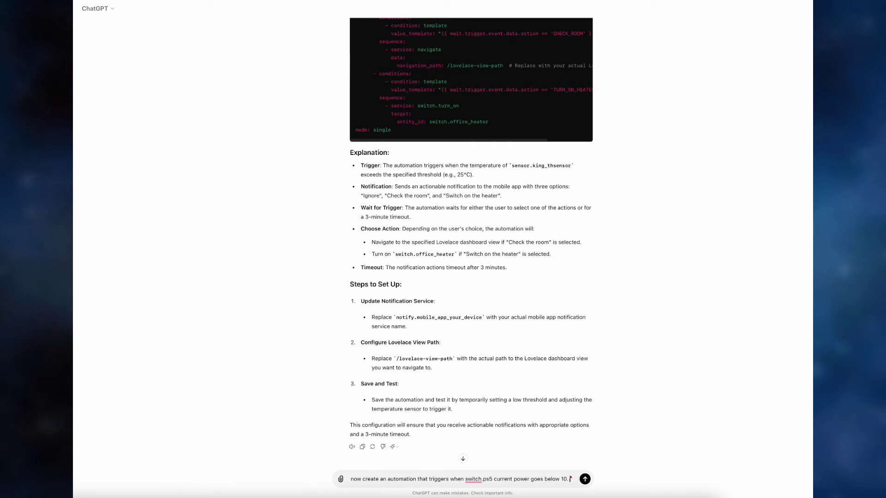
{"action": "type", "text": " in actions first mak"}
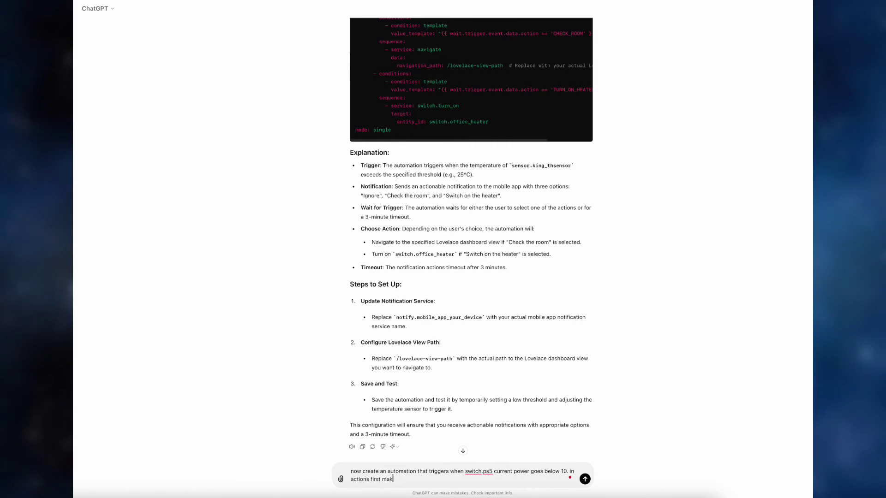
{"action": "type", "text": "e a 5 seconds delay, th"}
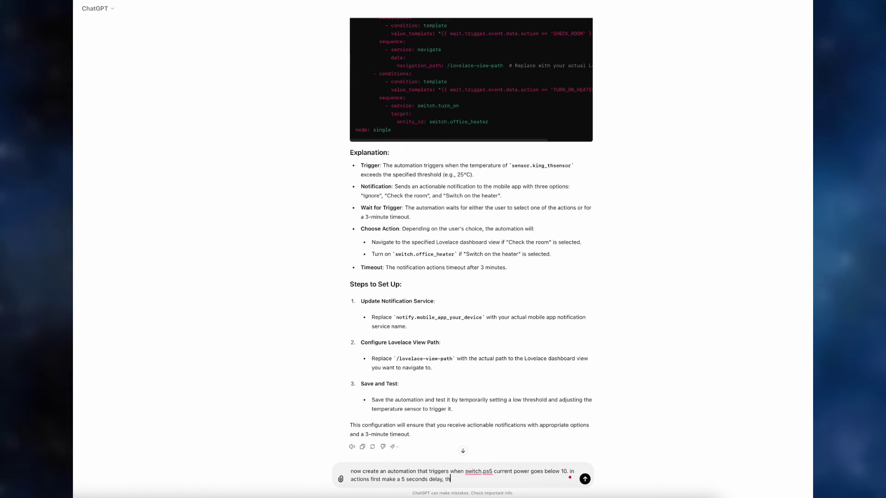
{"action": "type", "text": "en switch med"}
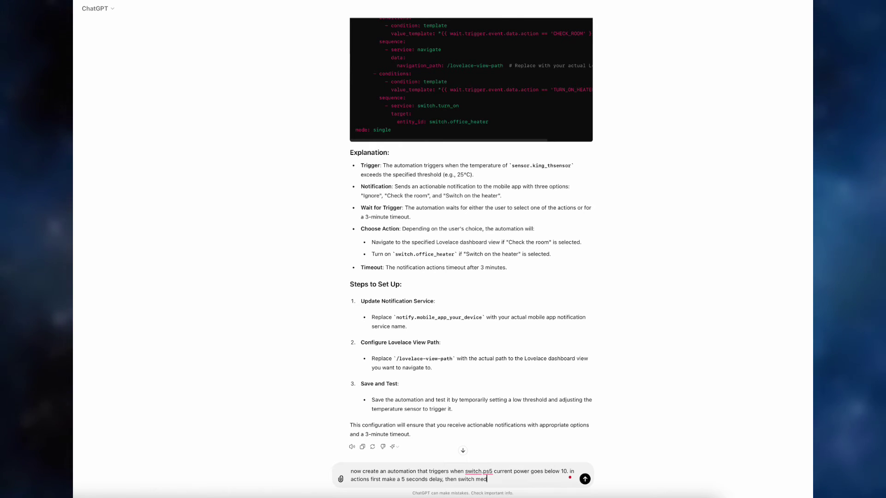
{"action": "type", "text": "ia player source to Apple T"}
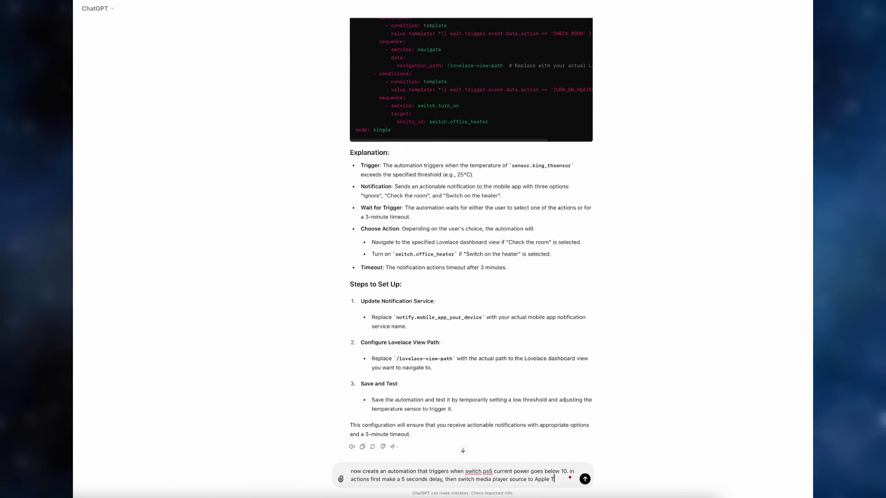
{"action": "type", "text": "V then wait another 5 "}
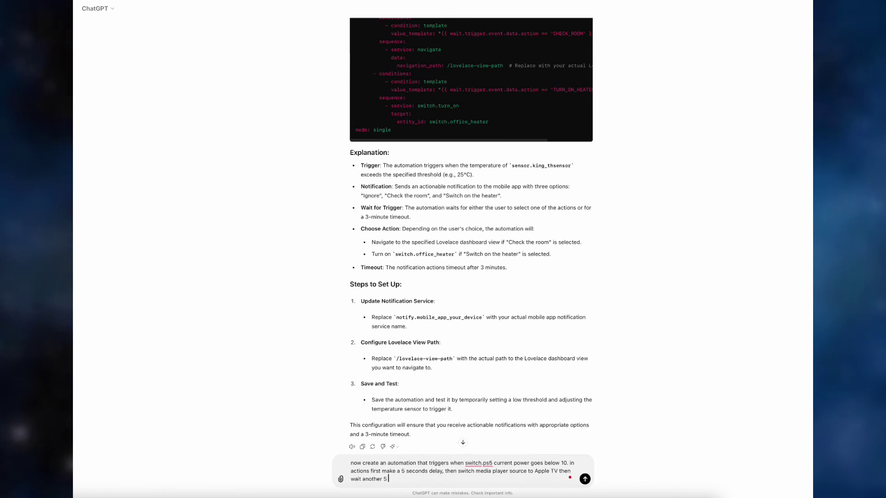
{"action": "type", "text": "seconds and turn off m"}
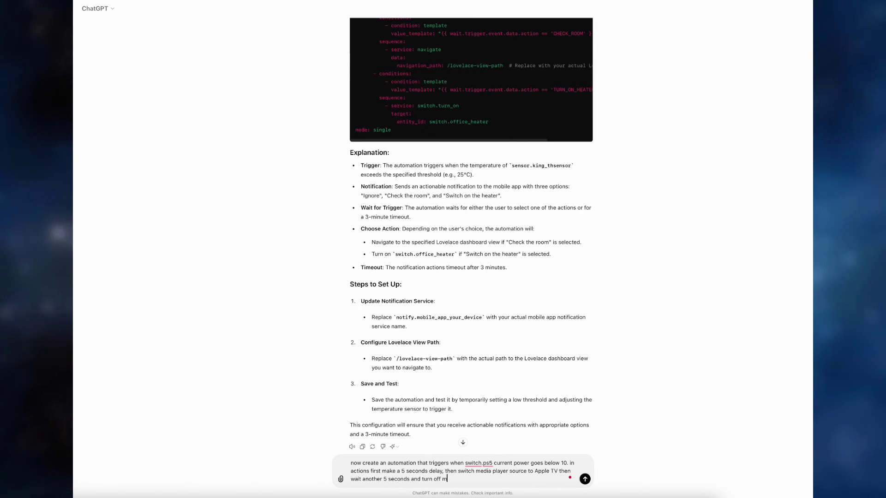
{"action": "type", "text": "edia player off an"}
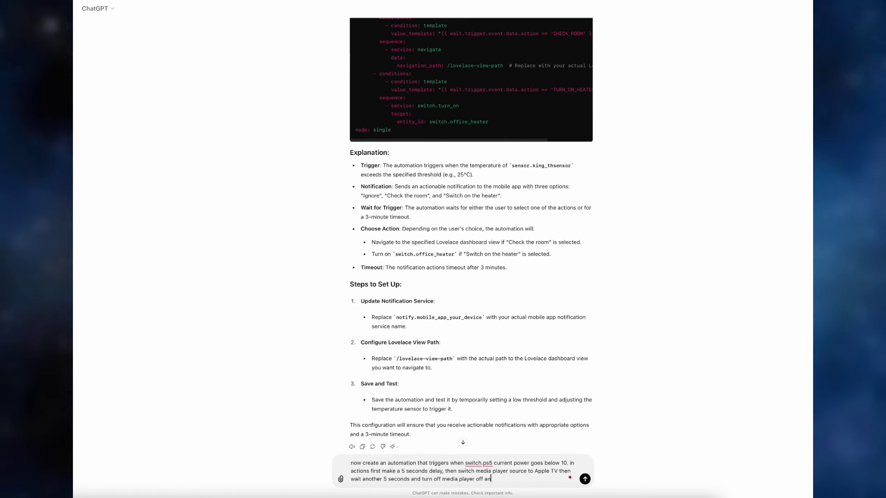
{"action": "type", "text": "d turn off loung"}
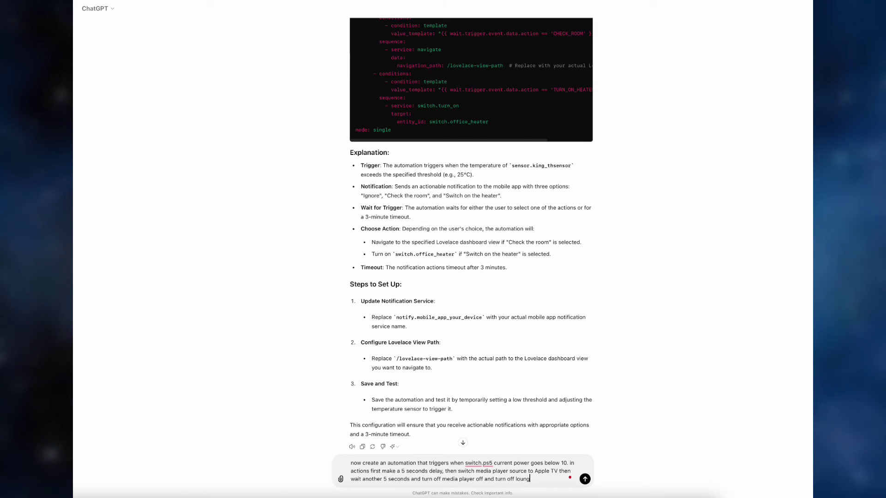
{"action": "type", "text": "e plug ps5"}
{"action": "key", "text": "Return"}
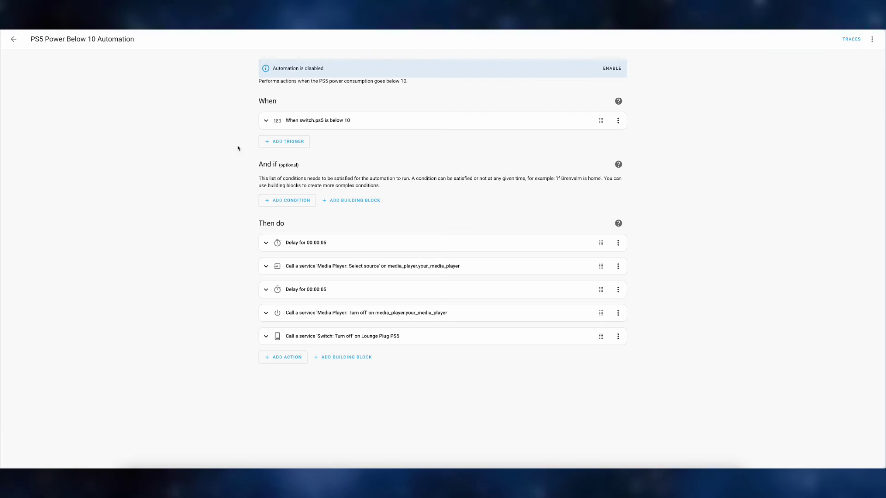
{"action": "left_click", "coordinate": [872, 39]}
{"action": "left_click", "coordinate": [849, 158]}
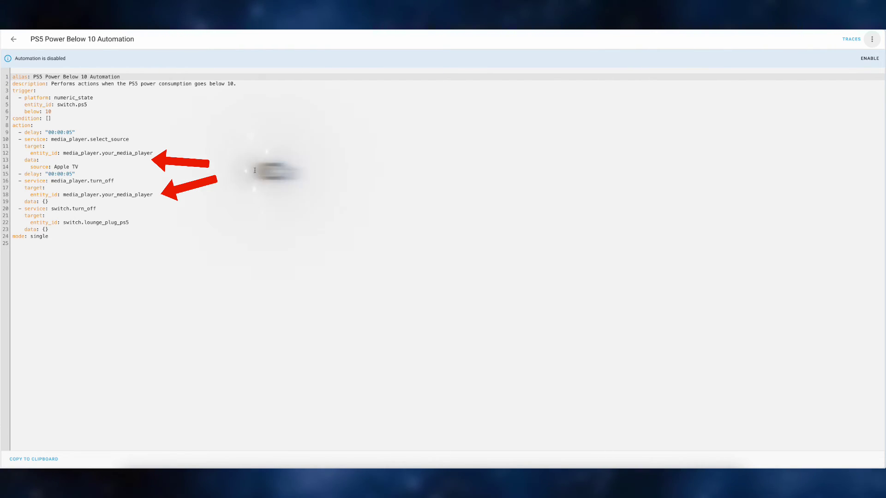
{"action": "double_click", "coordinate": [184, 150]}
{"action": "type", "text": "lg"}
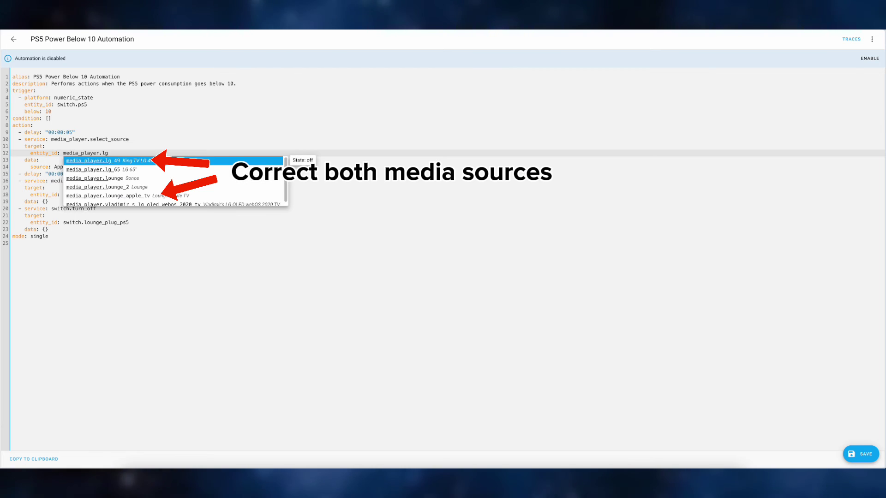
{"action": "key", "text": "Down"}
{"action": "key", "text": "Return"}
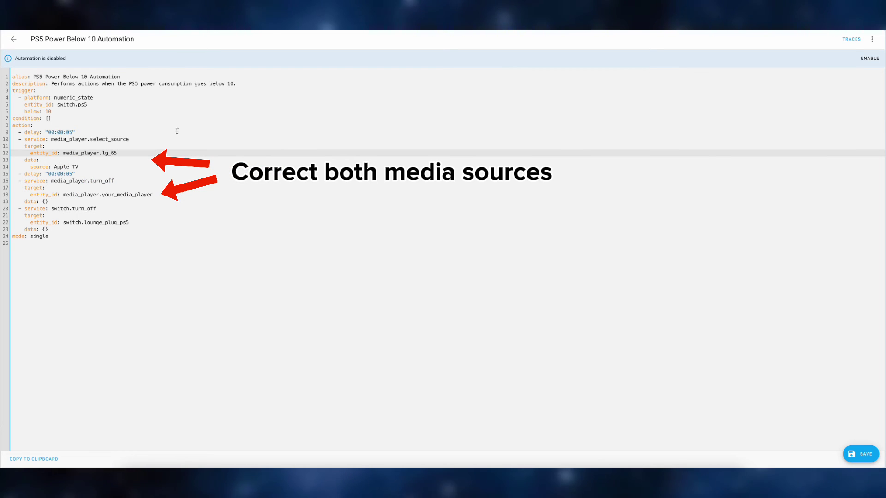